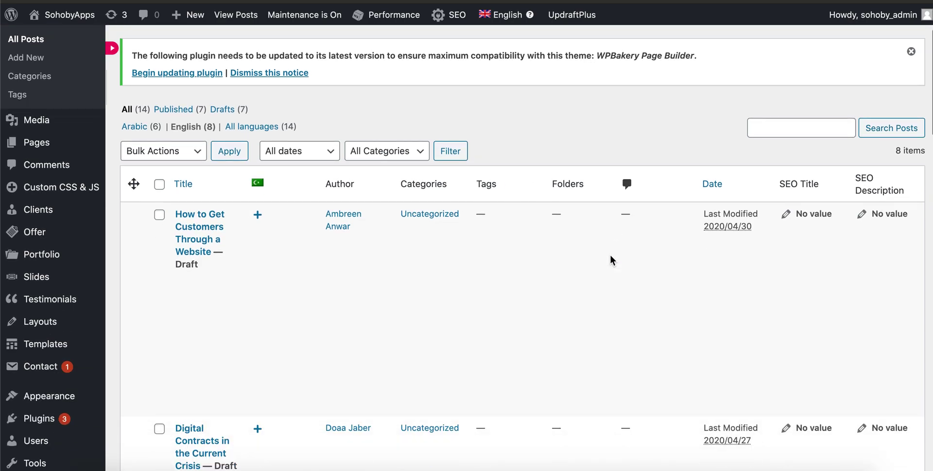
{"action": "scroll", "coordinate": [610, 260], "scroll_direction": "down", "scroll_amount": 1}
Open the 'How to Get Customers Through a Website' draft post in the editor.
{"action": "scroll", "coordinate": [392, 298], "scroll_direction": "up", "scroll_amount": 2}
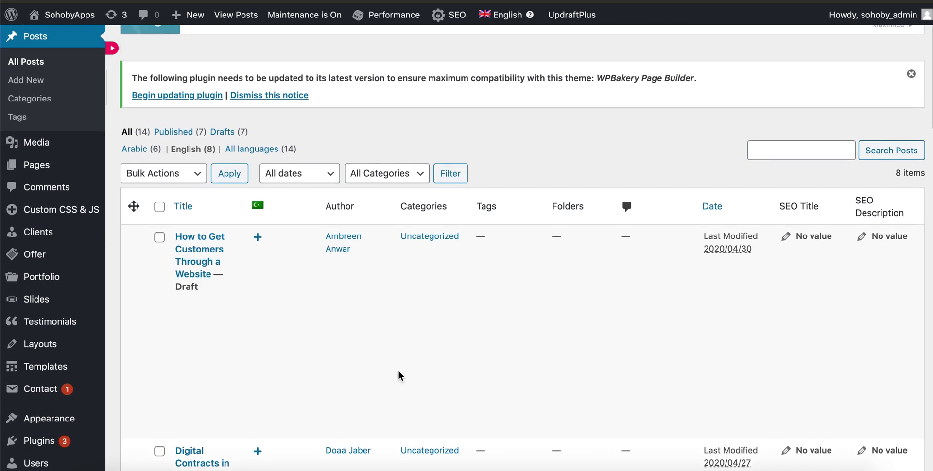
{"action": "scroll", "coordinate": [548, 344], "scroll_direction": "up", "scroll_amount": 1}
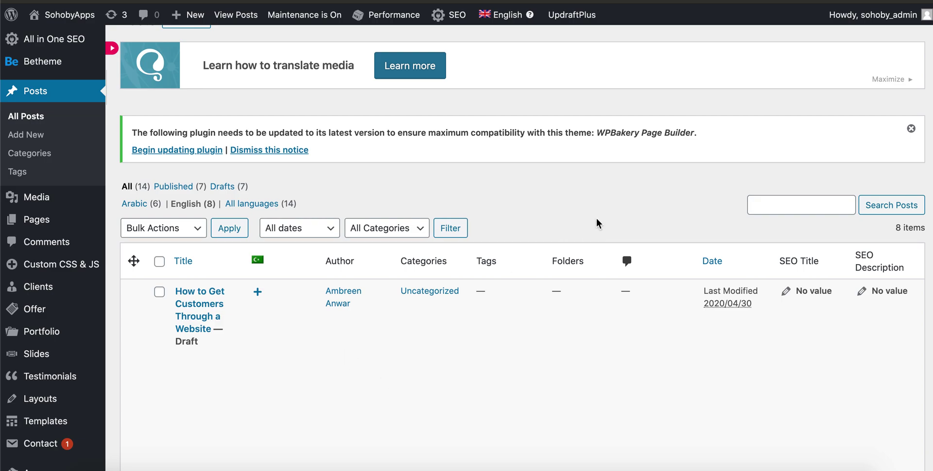
{"action": "mouse_move", "coordinate": [564, 334]}
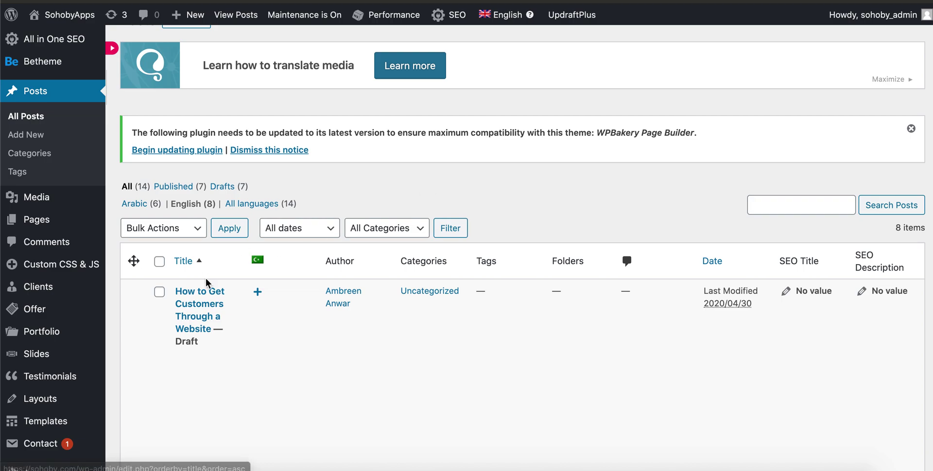
{"action": "mouse_move", "coordinate": [208, 303]}
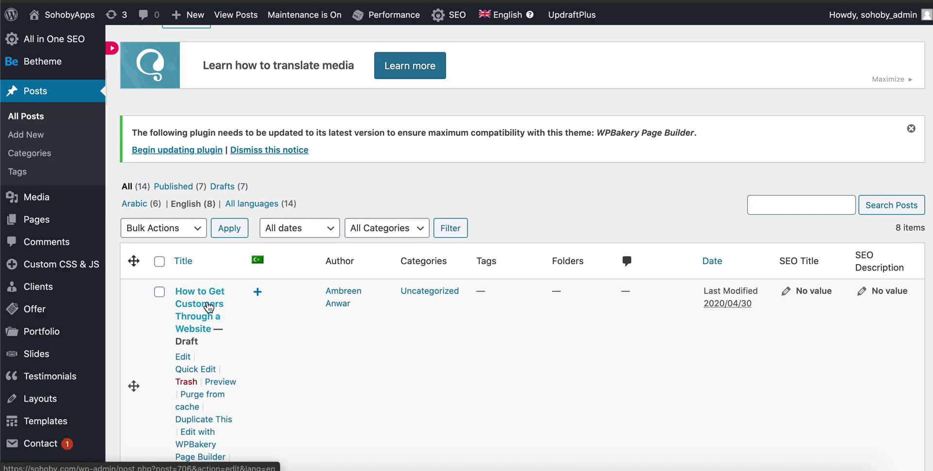
{"action": "left_click", "coordinate": [208, 307]}
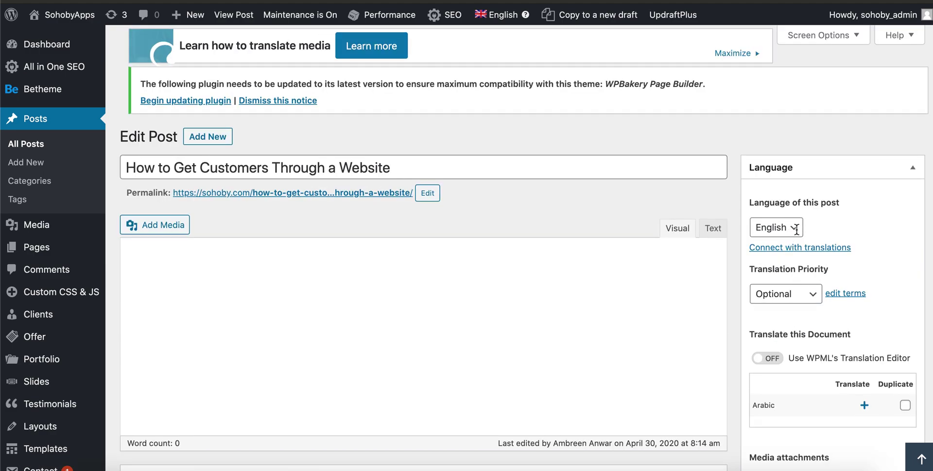
Scroll through the post editor to review its content and the Language box.
{"action": "scroll", "coordinate": [741, 264], "scroll_direction": "down", "scroll_amount": 5}
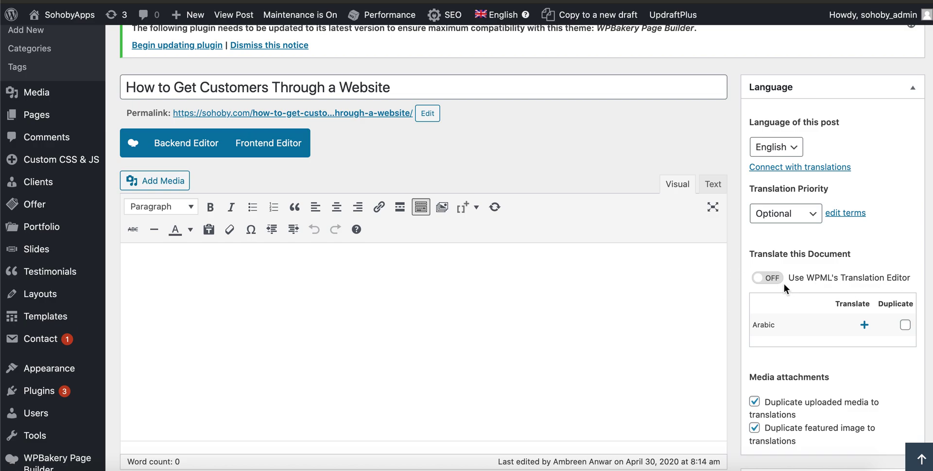
{"action": "scroll", "coordinate": [731, 317], "scroll_direction": "down", "scroll_amount": 10}
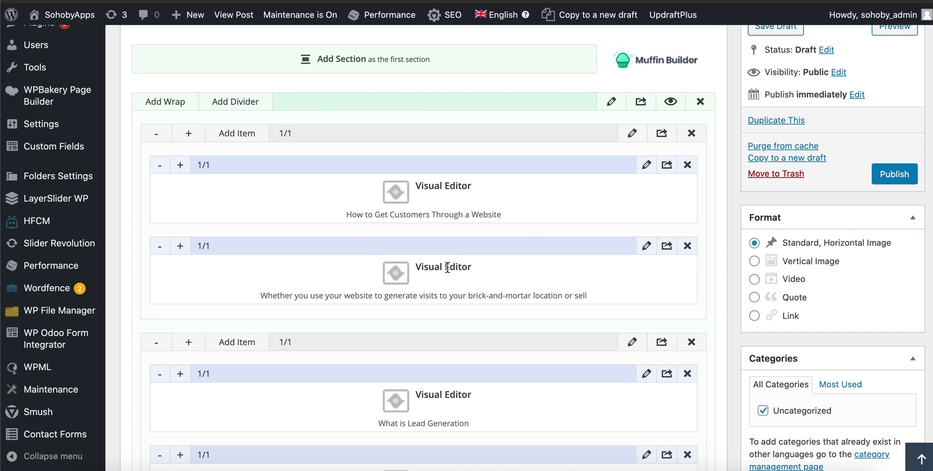
{"action": "scroll", "coordinate": [515, 217], "scroll_direction": "up", "scroll_amount": 1}
{"action": "scroll", "coordinate": [723, 257], "scroll_direction": "up", "scroll_amount": 4}
{"action": "scroll", "coordinate": [725, 265], "scroll_direction": "up", "scroll_amount": 3}
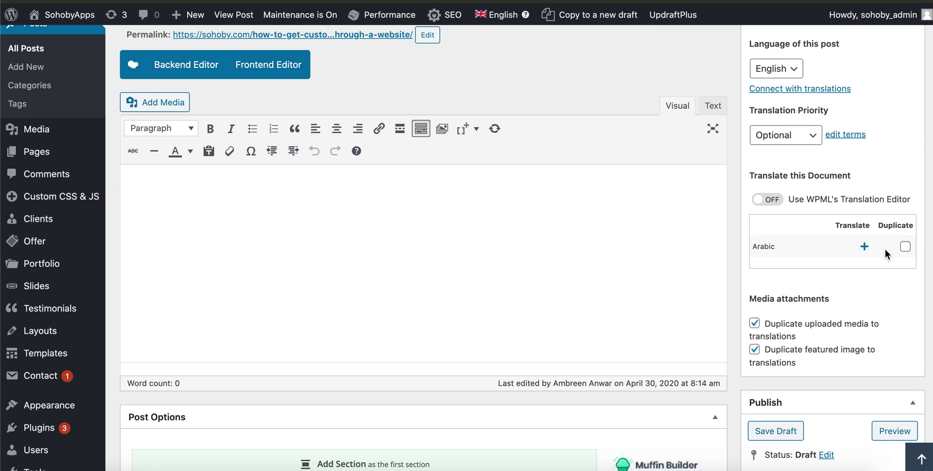
{"action": "scroll", "coordinate": [787, 307], "scroll_direction": "up", "scroll_amount": 1}
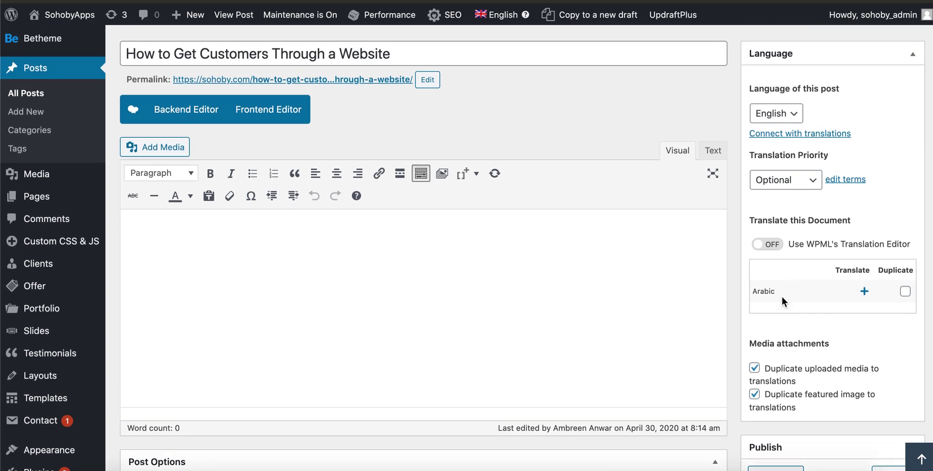
{"action": "scroll", "coordinate": [777, 322], "scroll_direction": "up", "scroll_amount": 1}
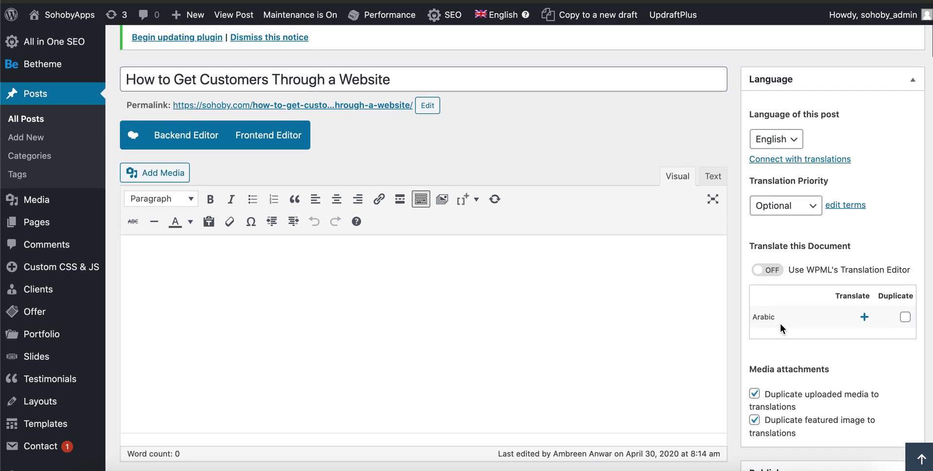
Tick Arabic in the Language box and create its duplicate of the post.
{"action": "left_click", "coordinate": [905, 318]}
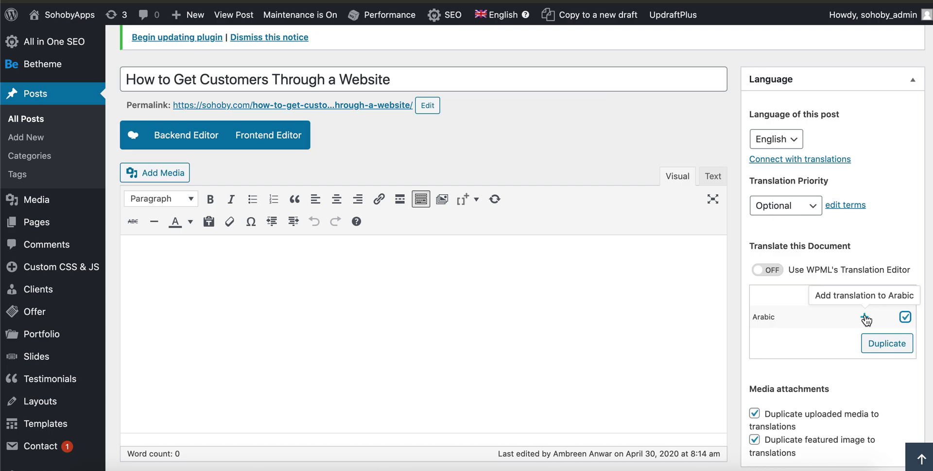
{"action": "left_click", "coordinate": [886, 346]}
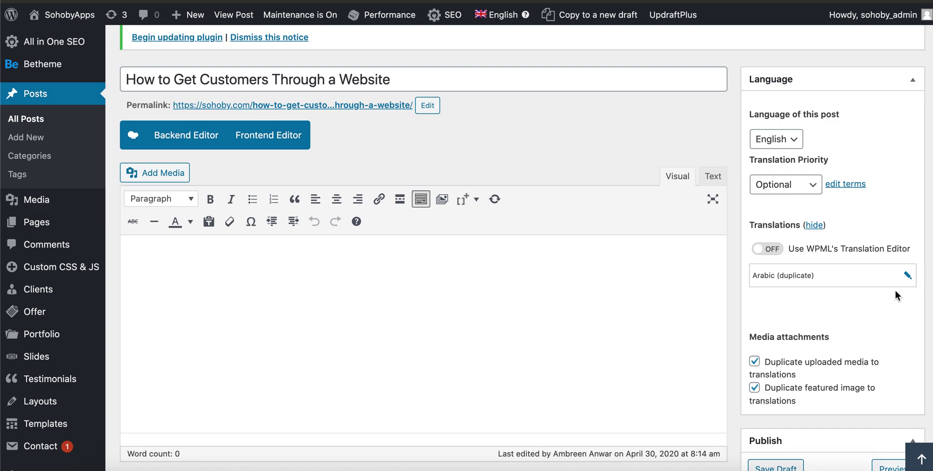
Open the Arabic (duplicate) post's editor and select its entire English title.
{"action": "left_click", "coordinate": [907, 278]}
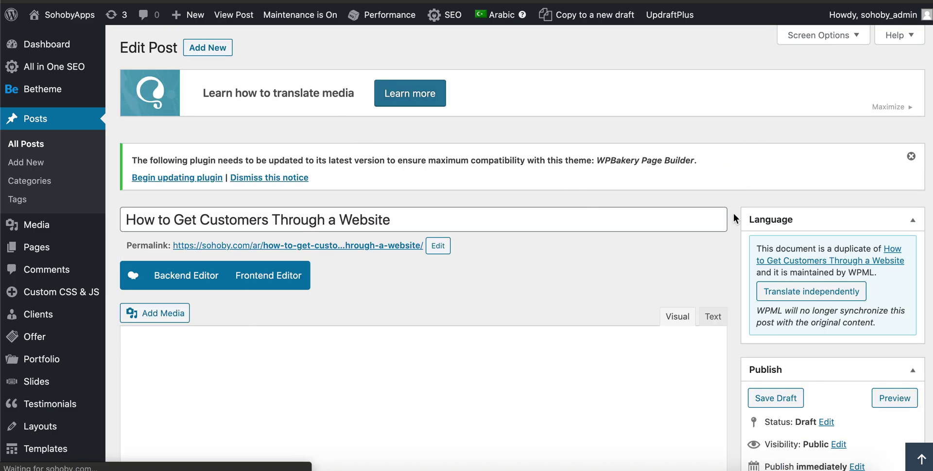
{"action": "scroll", "coordinate": [696, 273], "scroll_direction": "down", "scroll_amount": 2}
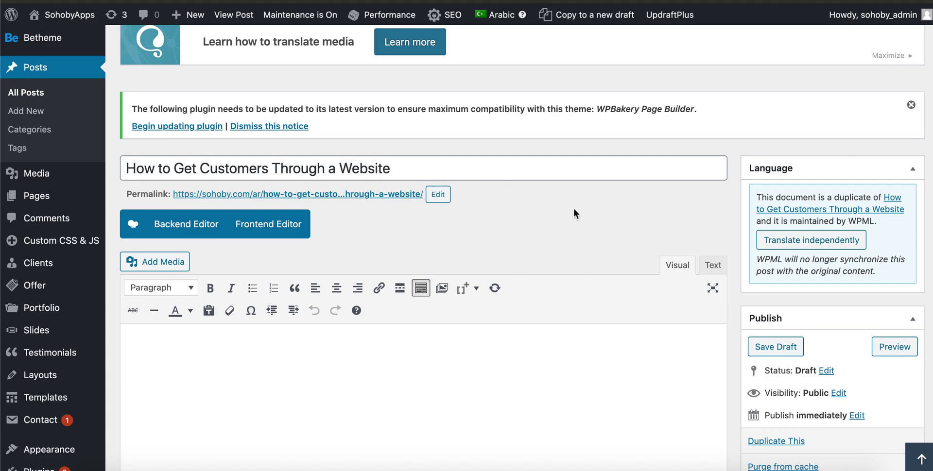
{"action": "left_click", "coordinate": [180, 163]}
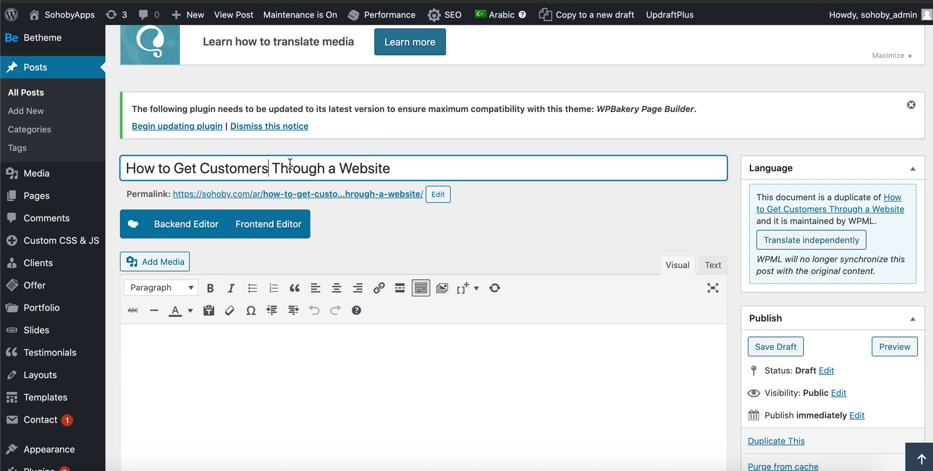
{"action": "left_click", "coordinate": [406, 164]}
{"action": "left_click", "coordinate": [714, 227]}
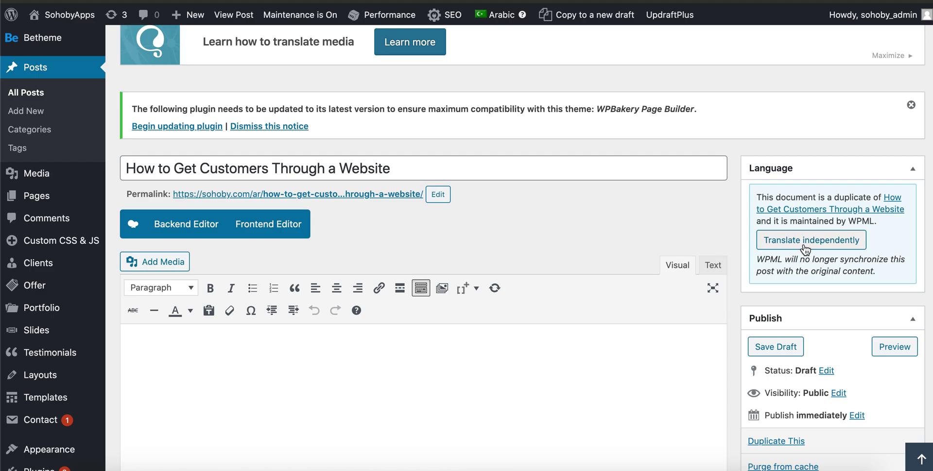
{"action": "left_click", "coordinate": [457, 175]}
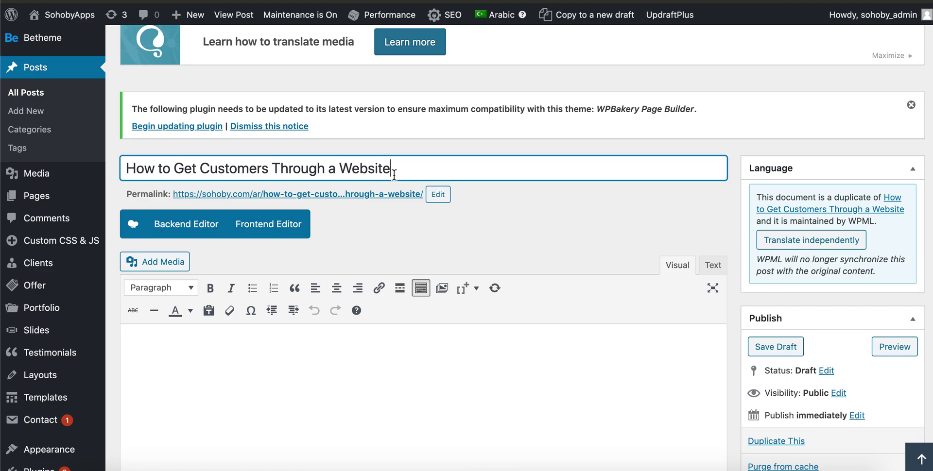
{"action": "left_click_drag", "start_coordinate": [410, 164], "coordinate": [118, 177]}
{"action": "key", "text": "ctrl+c"}
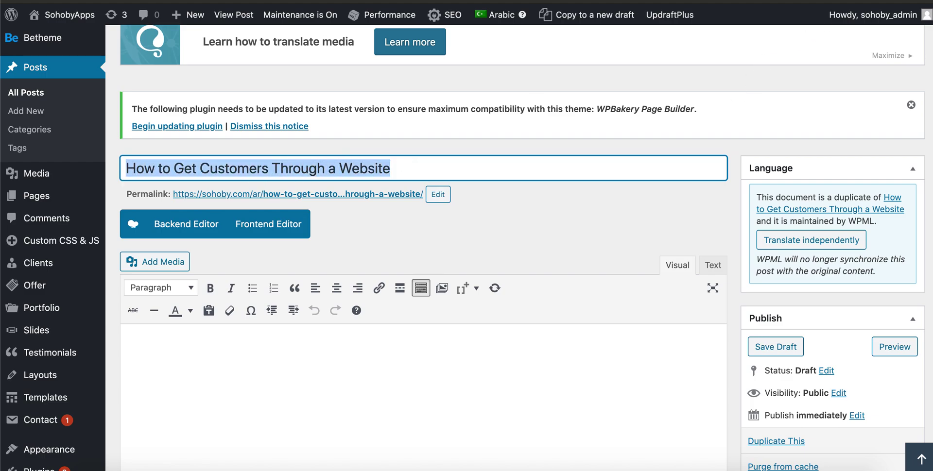
{"action": "key", "text": "ctrl+t"}
Translate the post title from English into Arabic in Google Translate and copy the result.
{"action": "type", "text": "tra"}
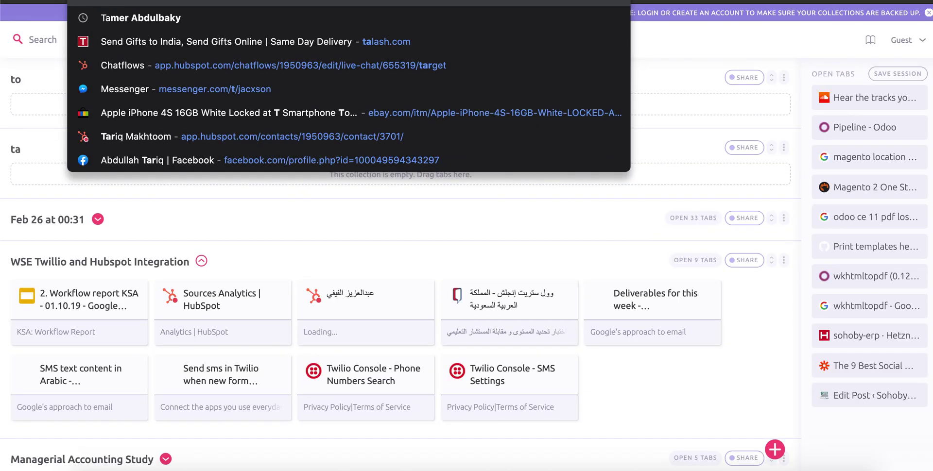
{"action": "key", "text": "Escape"}
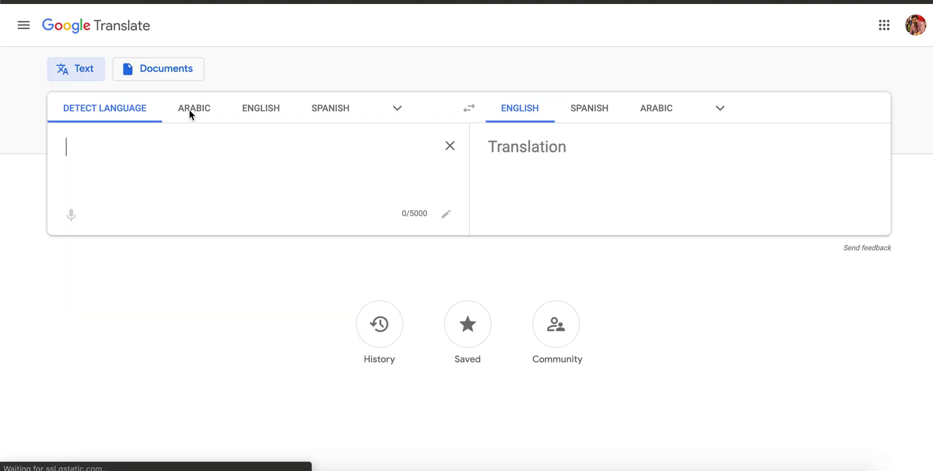
{"action": "left_click", "coordinate": [191, 113]}
{"action": "left_click", "coordinate": [469, 108]}
{"action": "left_click", "coordinate": [283, 148]}
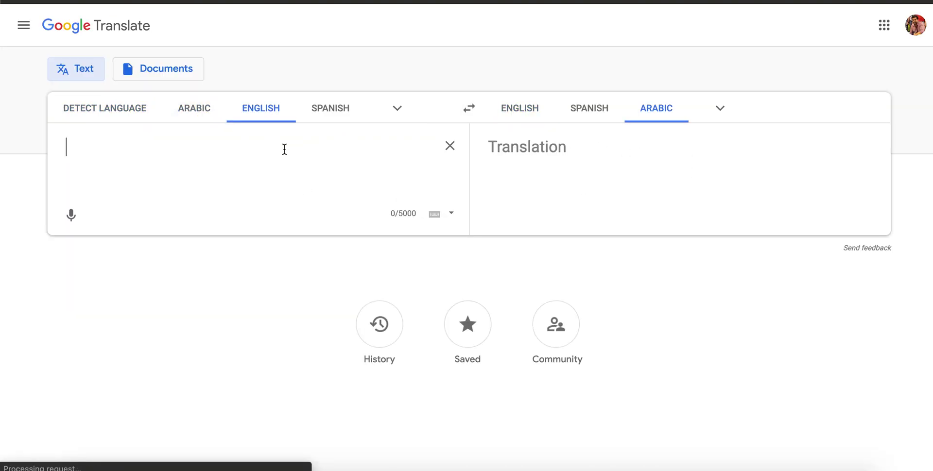
{"action": "key", "text": "ctrl+v"}
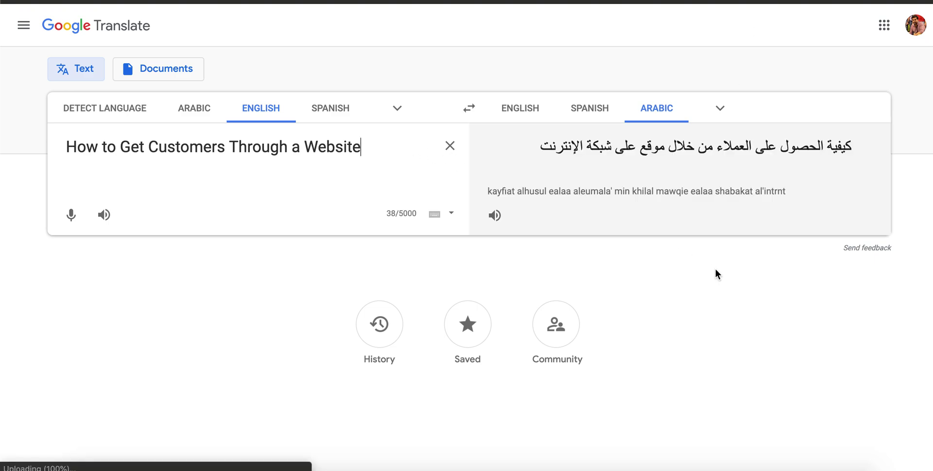
{"action": "triple_click", "coordinate": [795, 144]}
{"action": "key", "text": "super+c"}
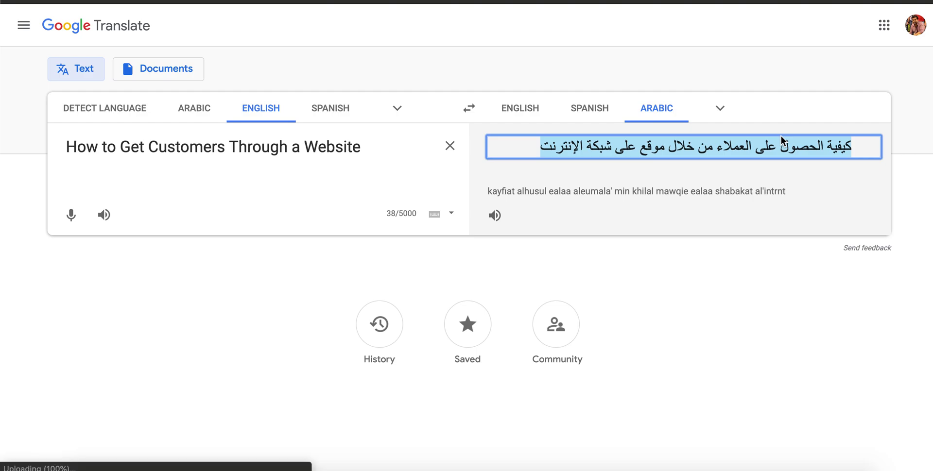
{"action": "key", "text": "super+Tab"}
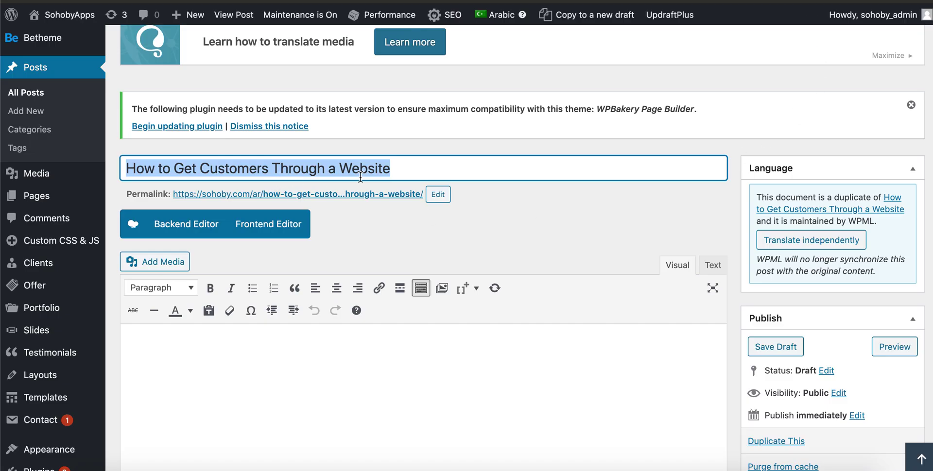
Paste the Arabic title into the duplicate post and choose 'Translate independently'.
{"action": "key", "text": "super+v"}
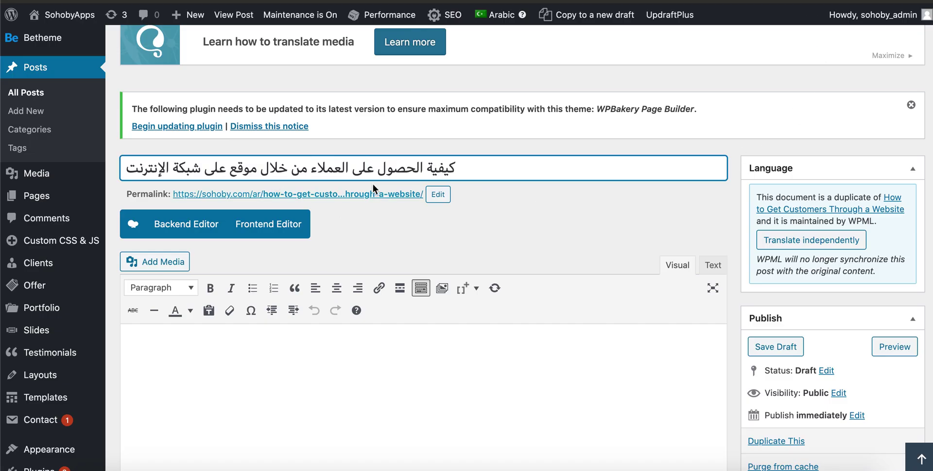
{"action": "scroll", "coordinate": [532, 241], "scroll_direction": "down", "scroll_amount": 10}
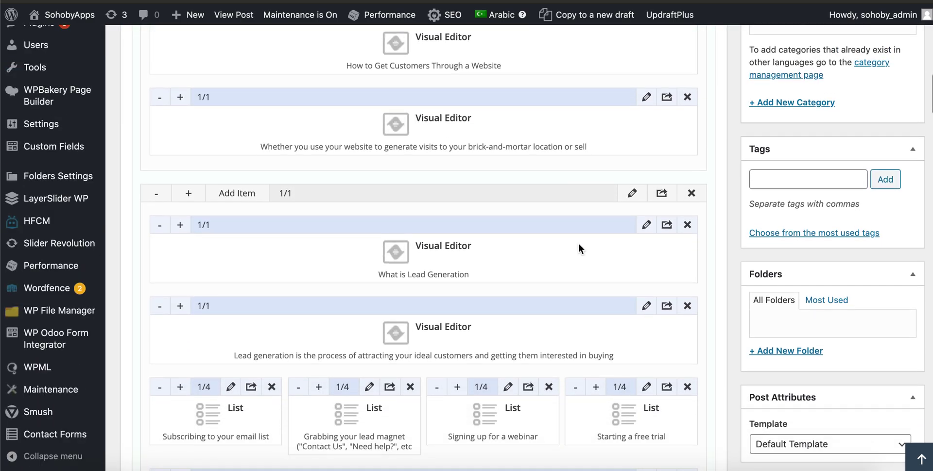
{"action": "scroll", "coordinate": [622, 316], "scroll_direction": "down", "scroll_amount": 8}
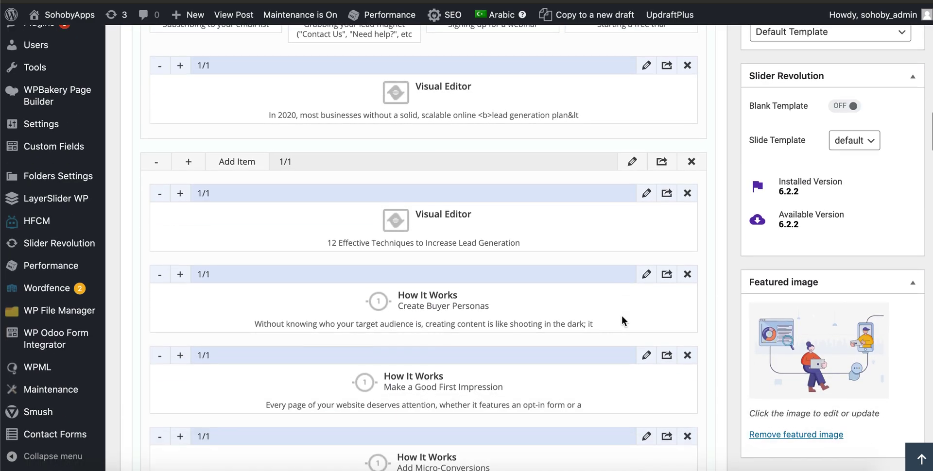
{"action": "scroll", "coordinate": [765, 343], "scroll_direction": "up", "scroll_amount": 15}
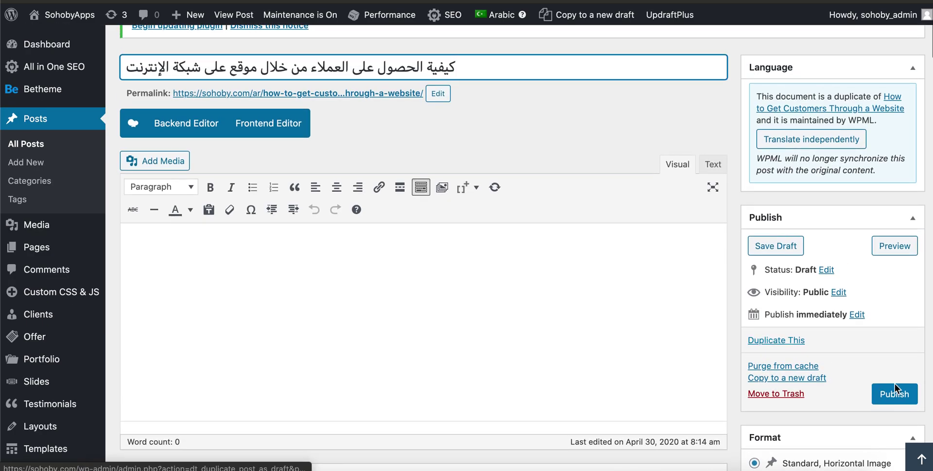
{"action": "scroll", "coordinate": [914, 335], "scroll_direction": "up", "scroll_amount": 2}
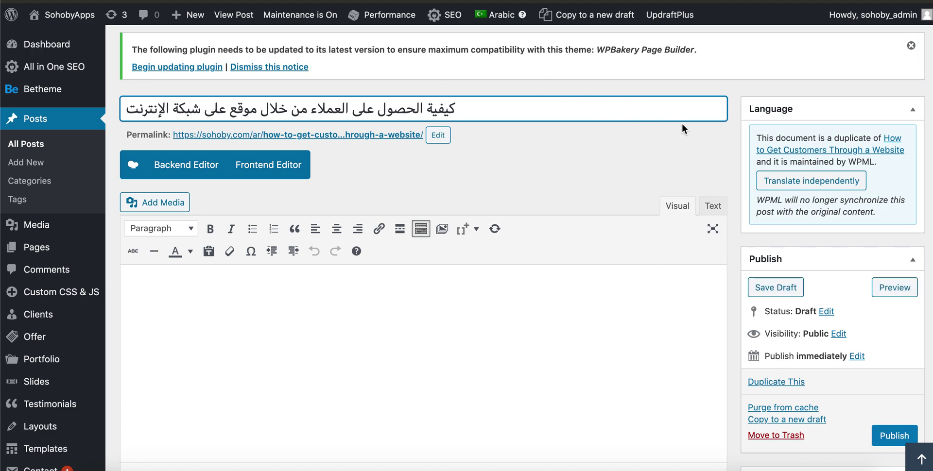
{"action": "left_click", "coordinate": [825, 185]}
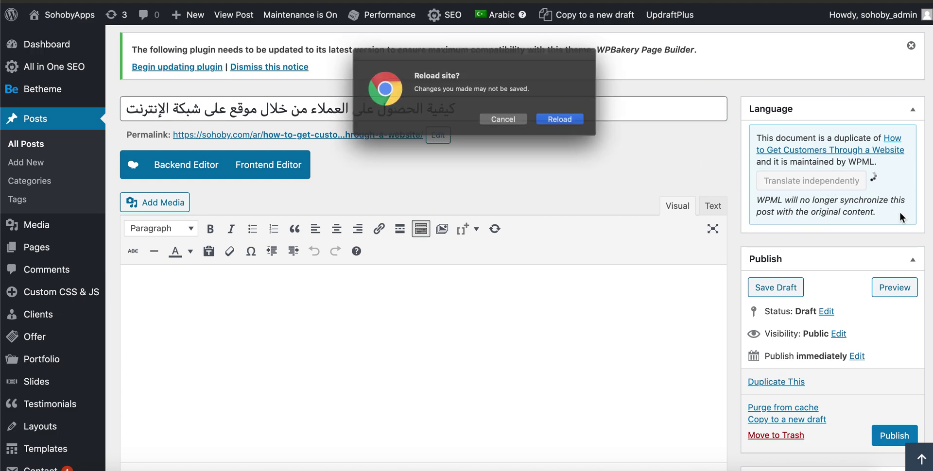
Confirm the page reload and review the Arabic post, now an independent translation.
{"action": "left_click", "coordinate": [573, 125]}
{"action": "left_click", "coordinate": [797, 91]}
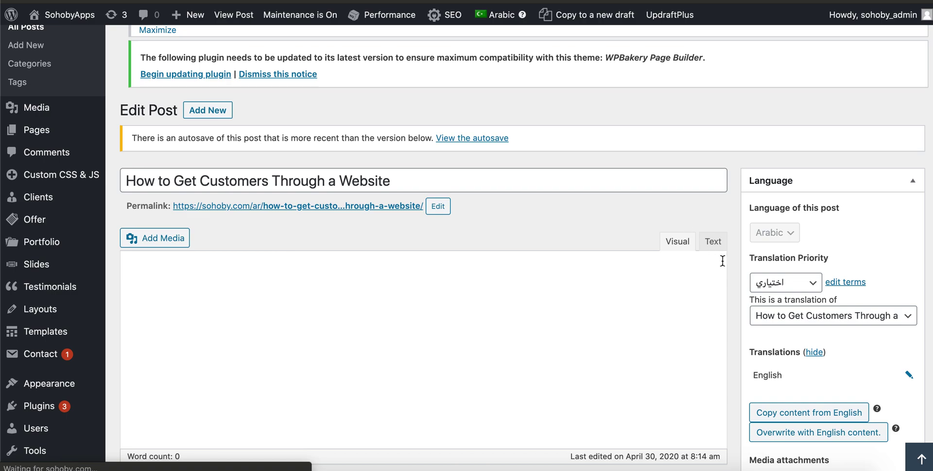
{"action": "scroll", "coordinate": [753, 273], "scroll_direction": "down", "scroll_amount": 3}
{"action": "scroll", "coordinate": [663, 232], "scroll_direction": "up", "scroll_amount": 1}
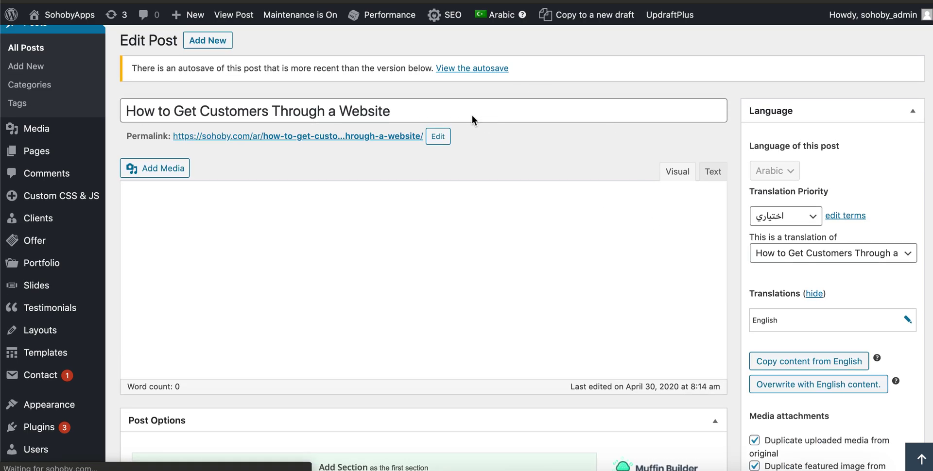
{"action": "scroll", "coordinate": [472, 115], "scroll_direction": "up", "scroll_amount": 4}
{"action": "scroll", "coordinate": [599, 226], "scroll_direction": "down", "scroll_amount": 2}
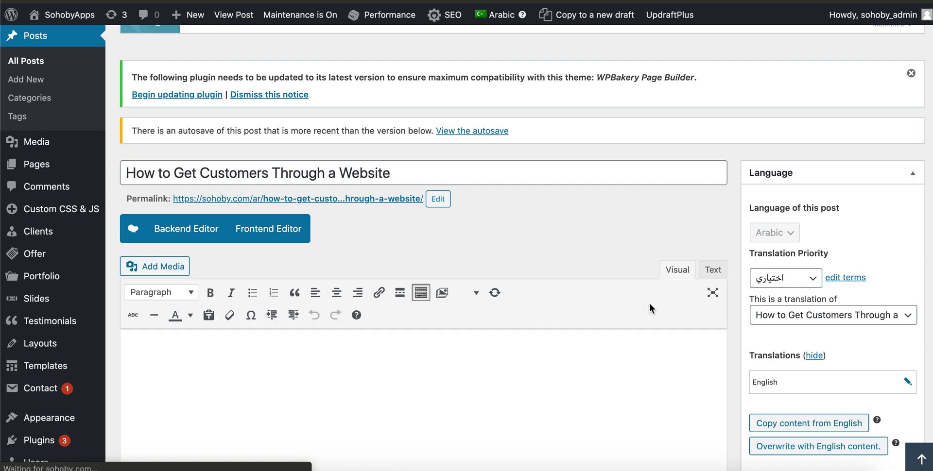
{"action": "scroll", "coordinate": [800, 259], "scroll_direction": "down", "scroll_amount": 2}
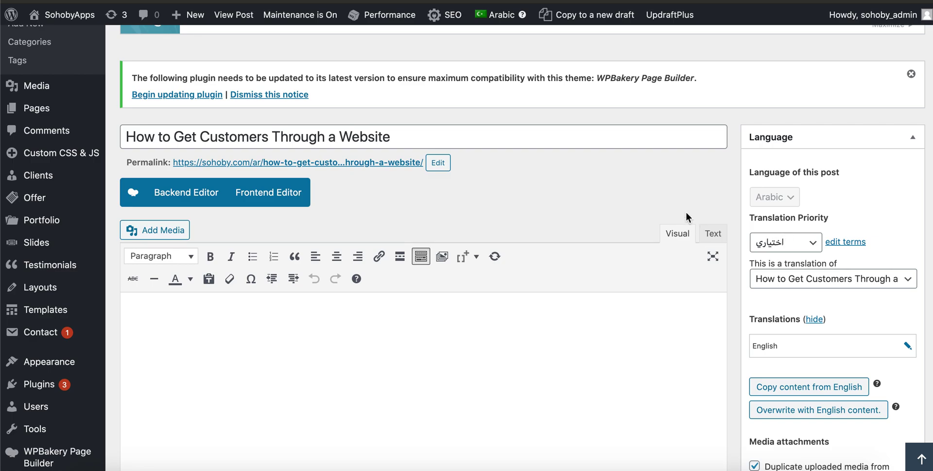
{"action": "scroll", "coordinate": [687, 217], "scroll_direction": "down", "scroll_amount": 15}
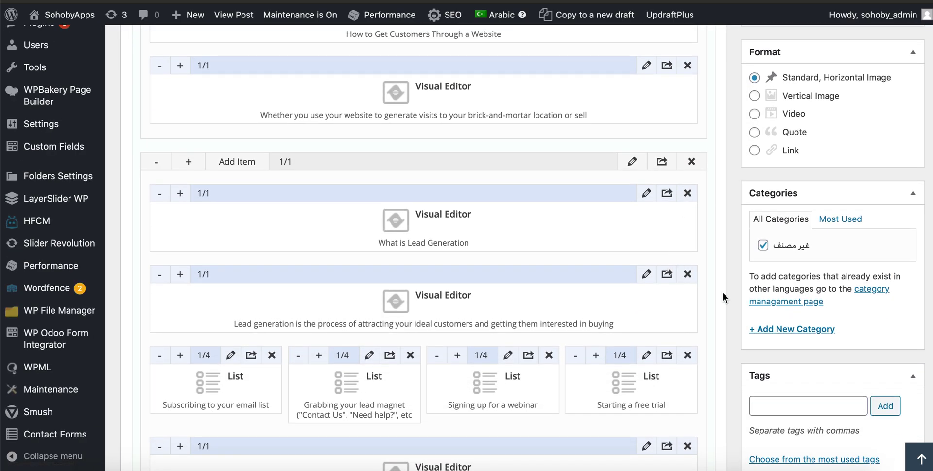
{"action": "scroll", "coordinate": [722, 291], "scroll_direction": "up", "scroll_amount": 15}
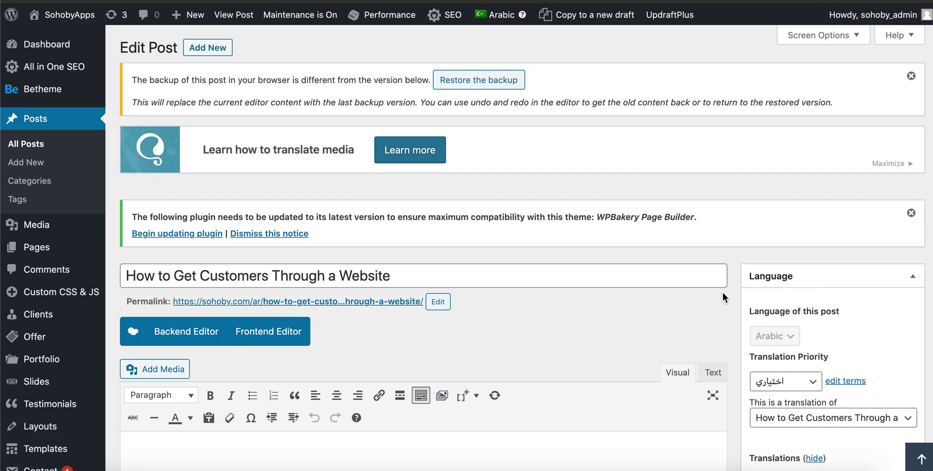